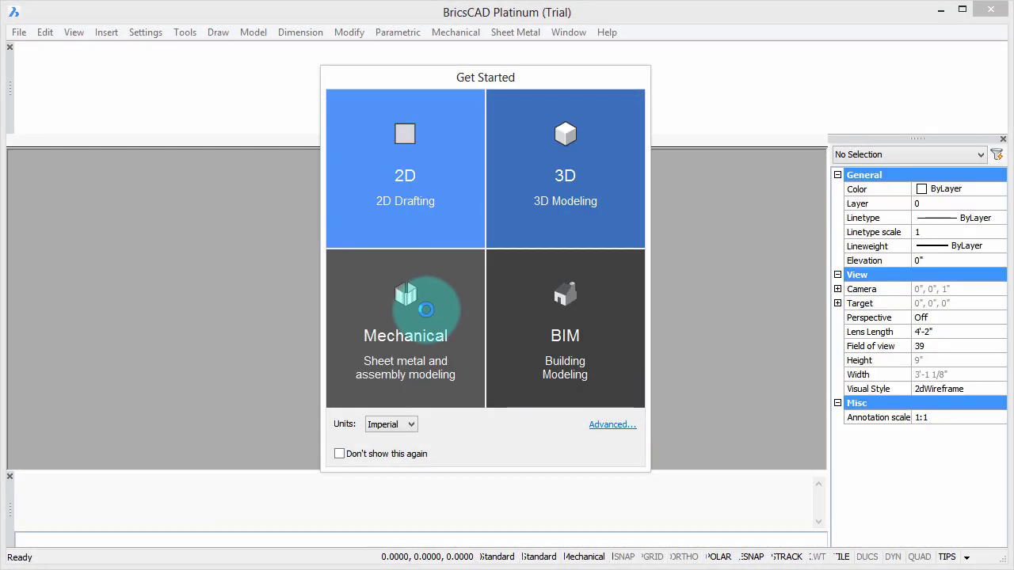
- Pick the Mechanical tile in Get Started to reach the open drawings, including Example Road
click(424, 311)
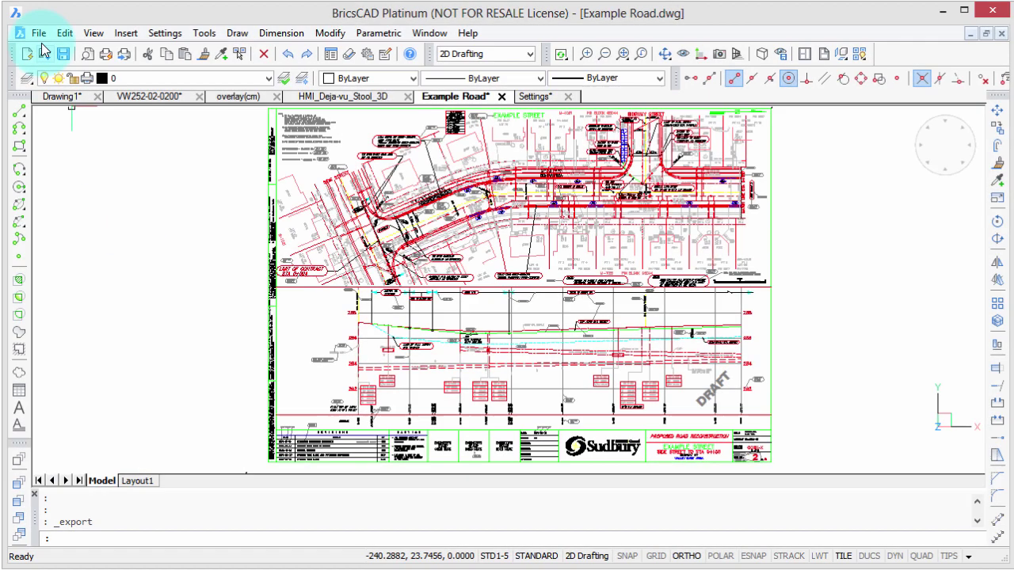
- Export the drawing as Adobe PDF named Example Road.pdf into the Example Road folder
click(38, 32)
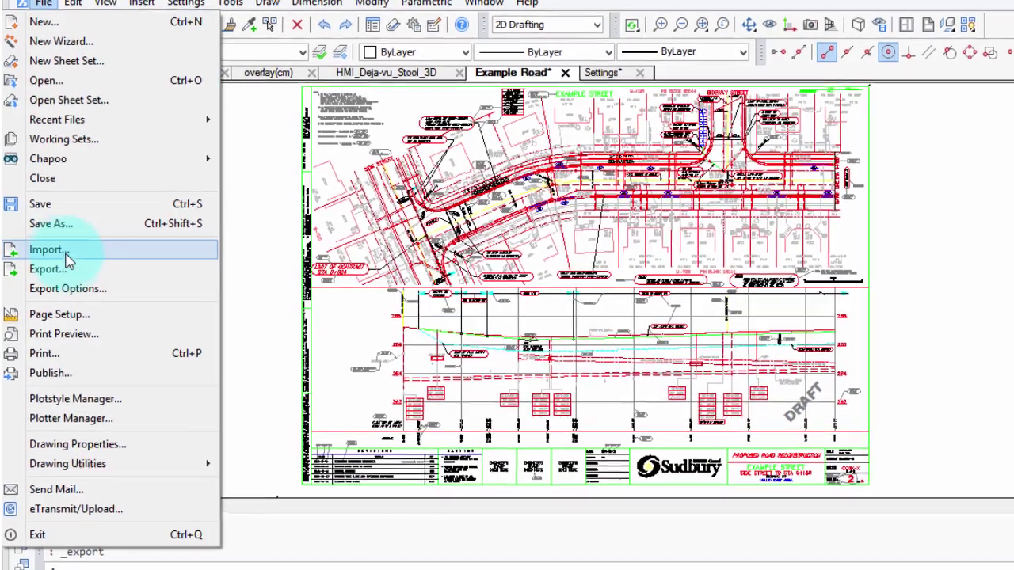
click(65, 271)
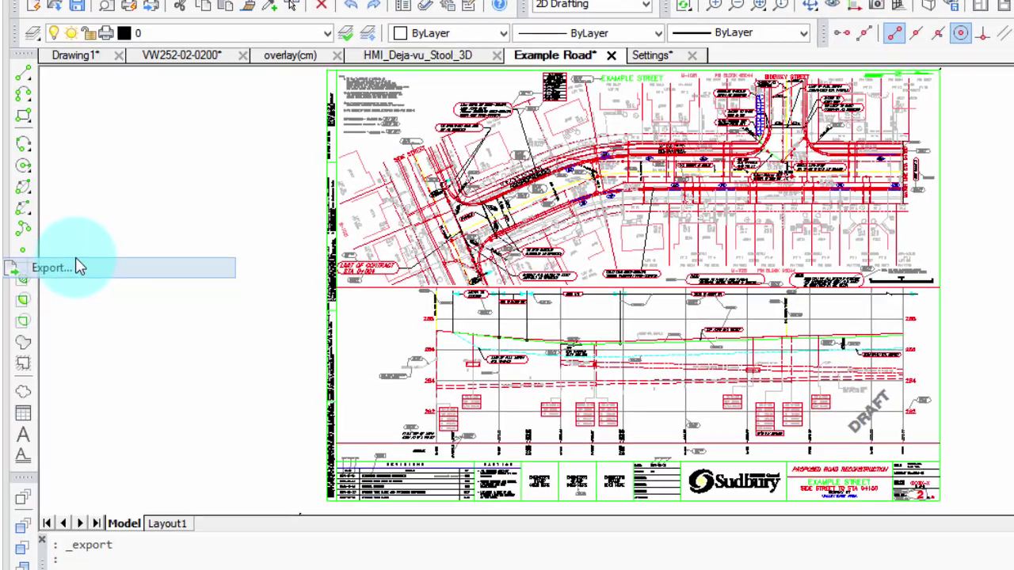
click(375, 507)
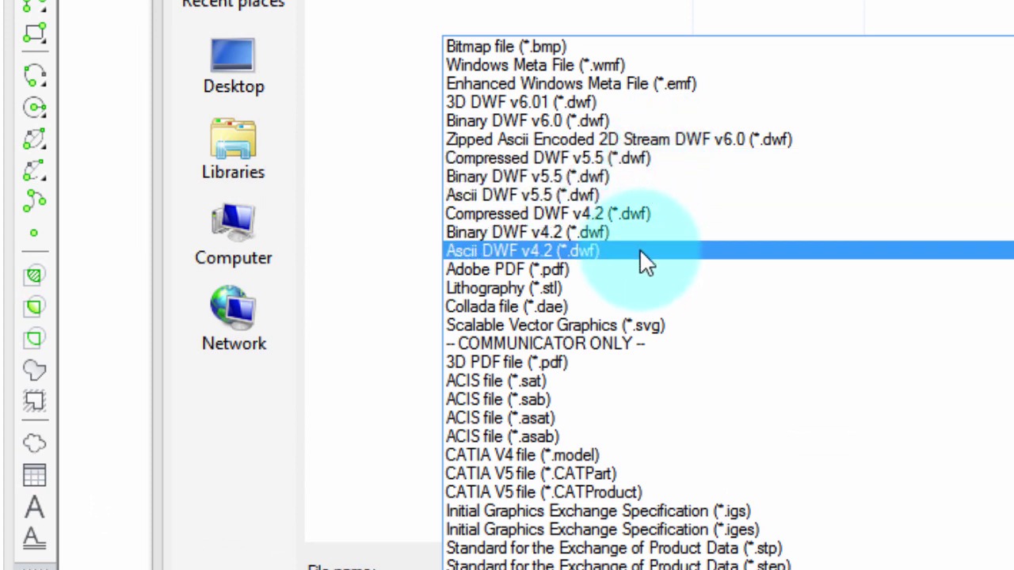
click(639, 269)
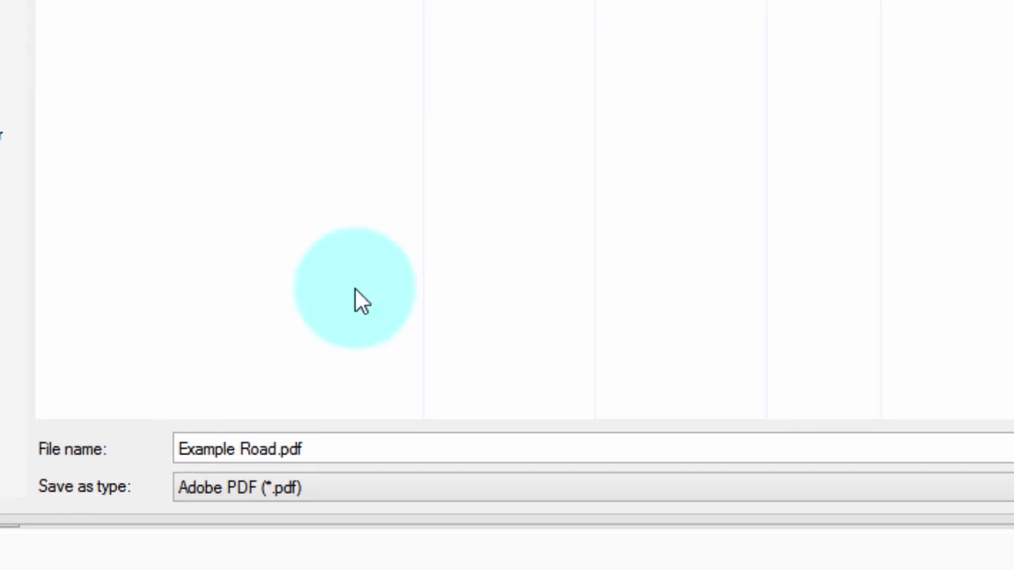
click(422, 486)
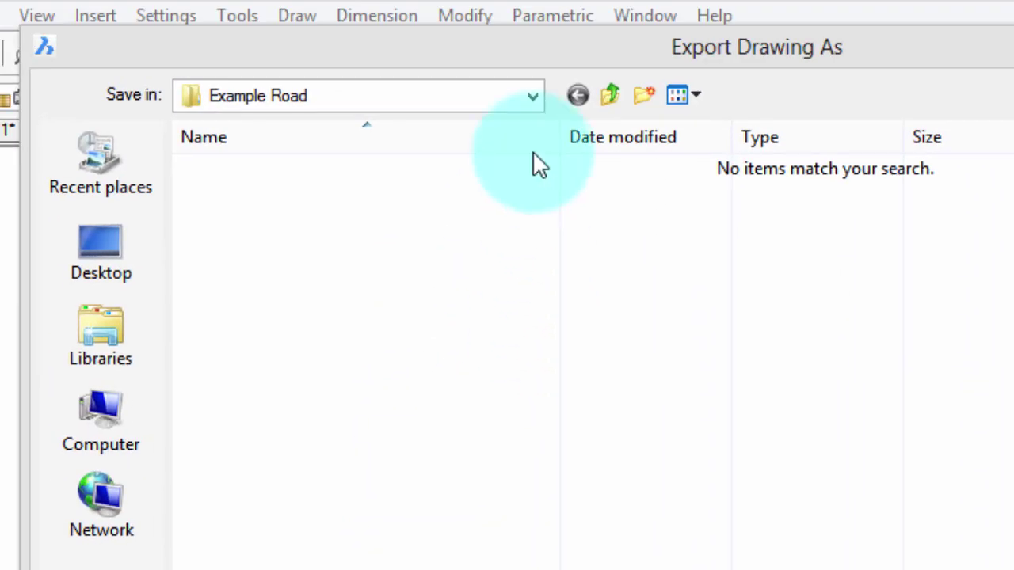
click(530, 99)
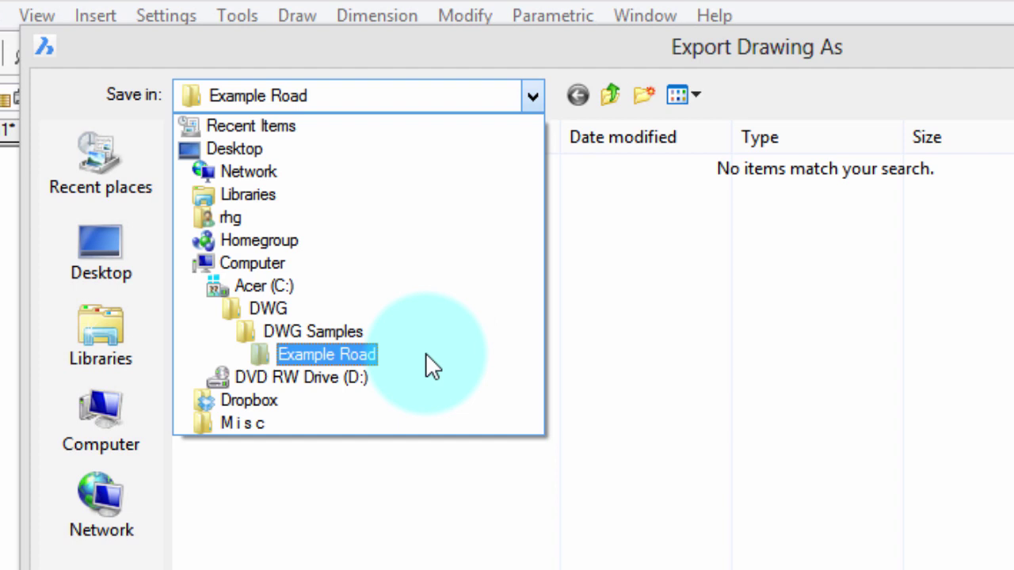
click(817, 414)
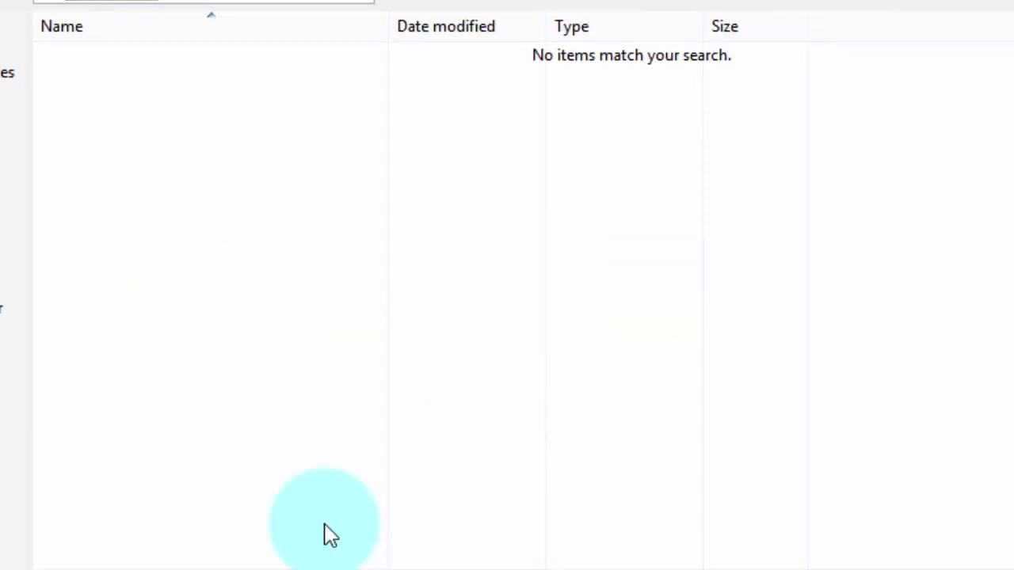
double_click(145, 454)
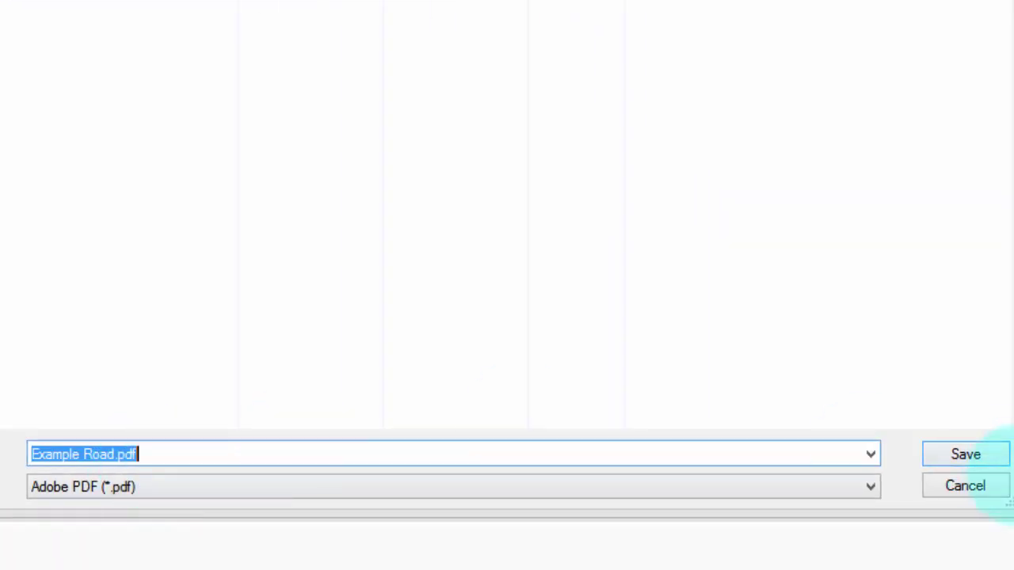
click(991, 465)
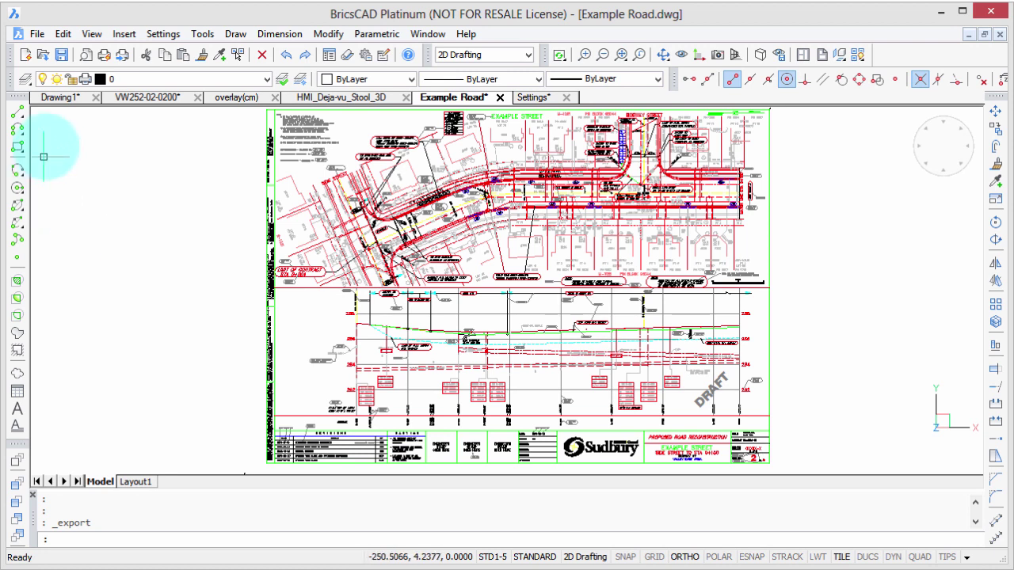
- Check the PDF export options and Pdf layer support, then open the Example Road folder at Example Road.pdf
click(37, 33)
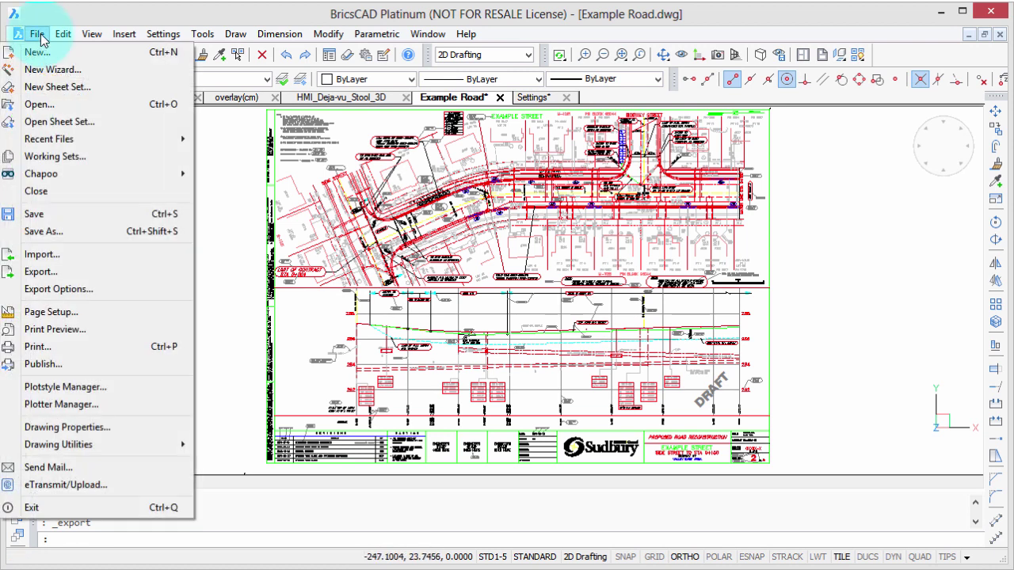
click(57, 290)
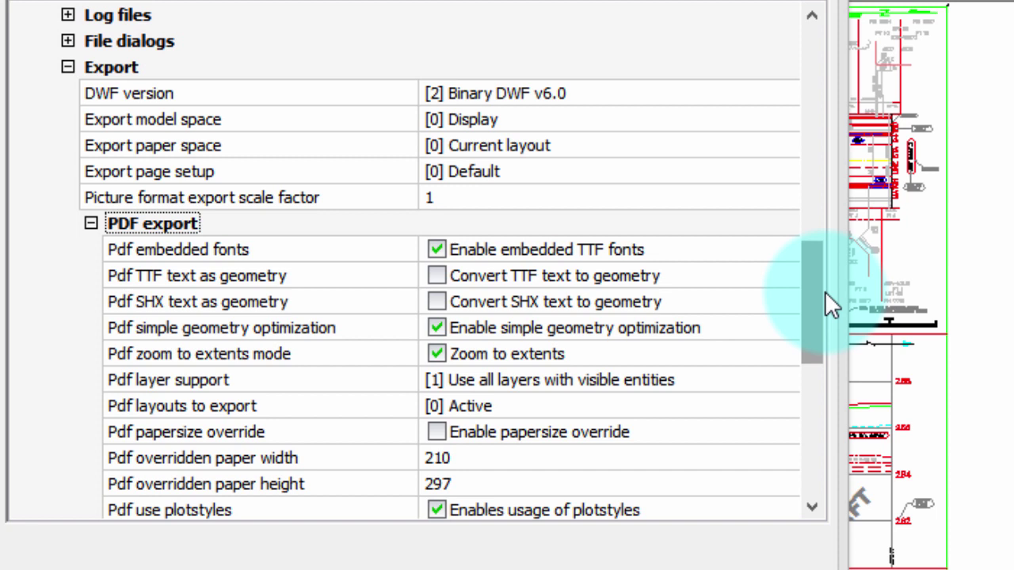
drag(825, 292, 827, 346)
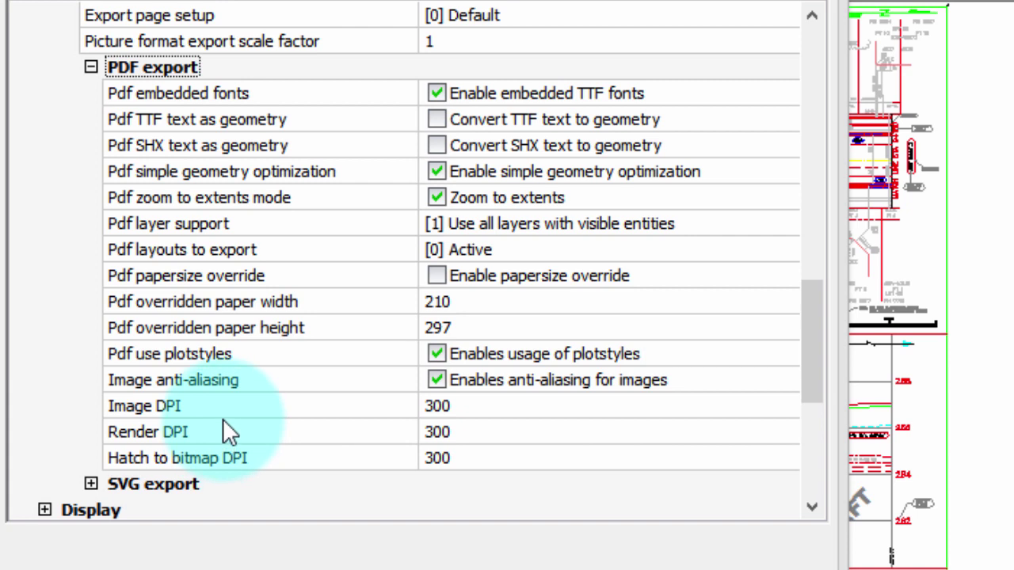
click(311, 220)
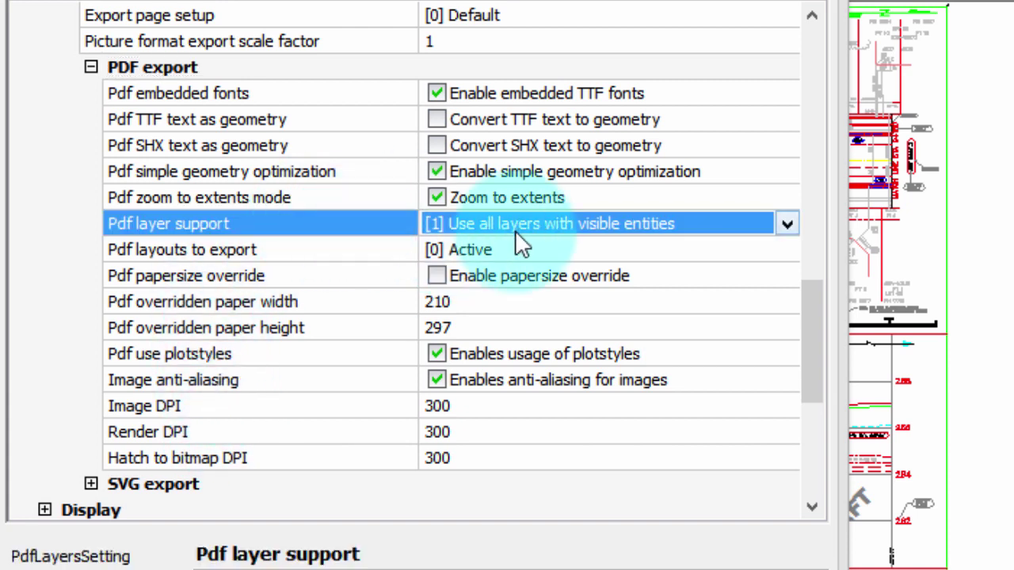
click(787, 227)
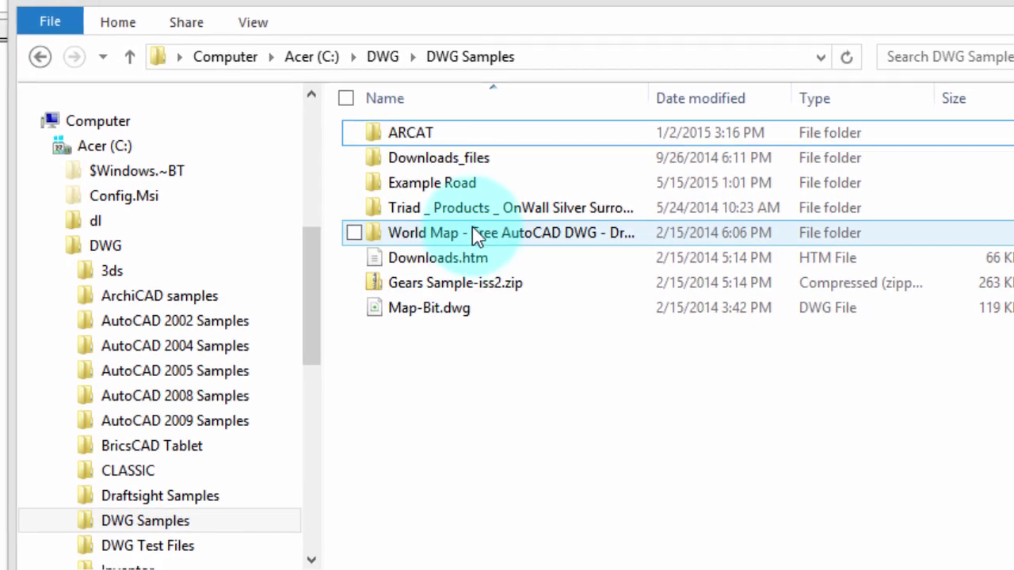
double_click(456, 180)
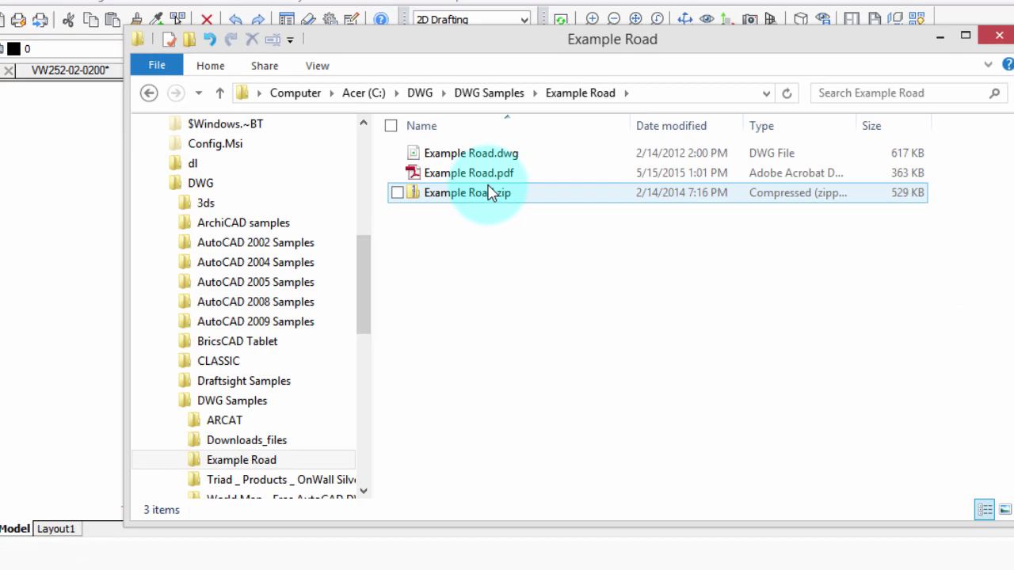
click(484, 170)
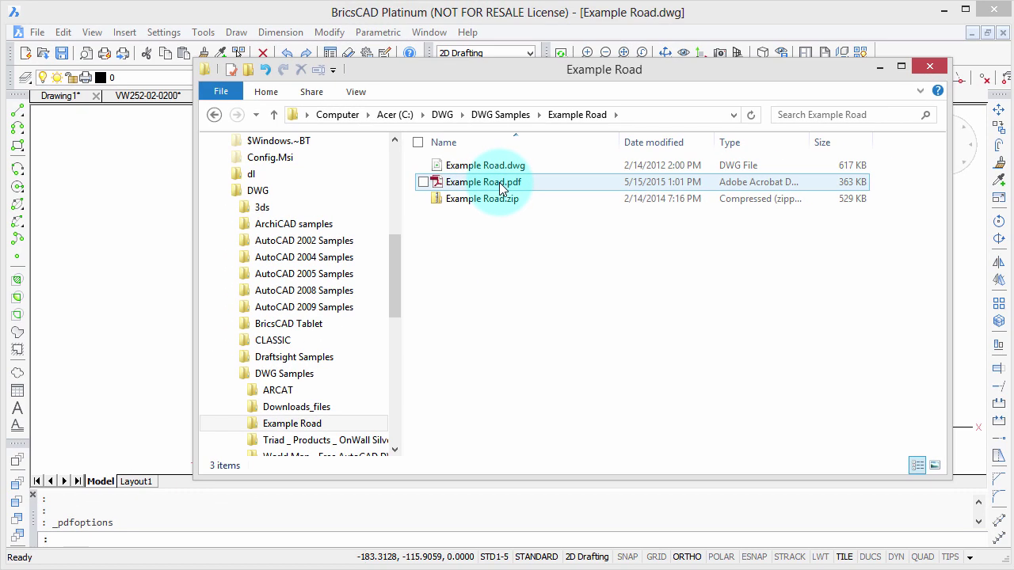
- View Example Road.pdf in Adobe Reader, fit the page, and zoom in on the road drawing
double_click(499, 184)
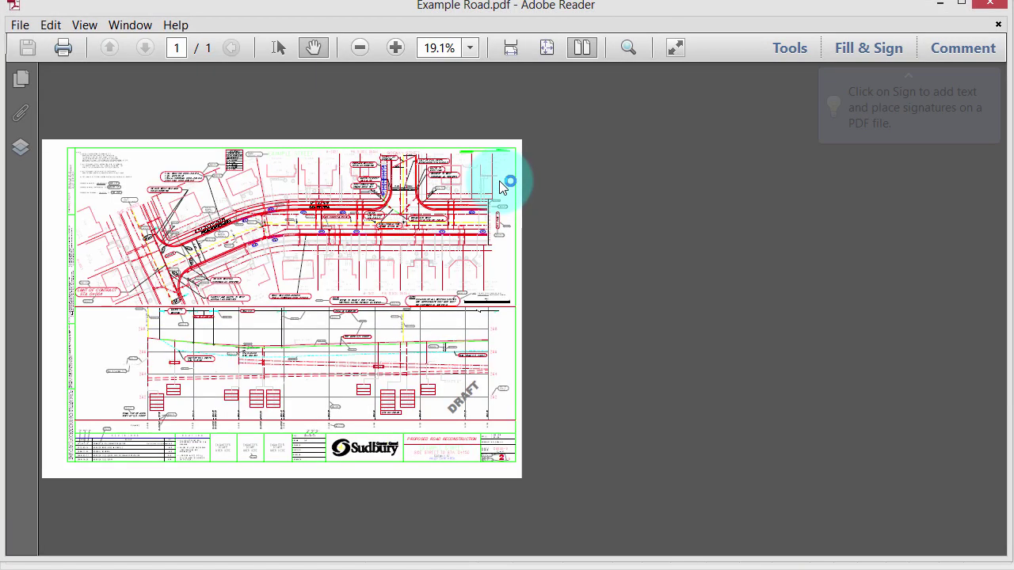
click(548, 50)
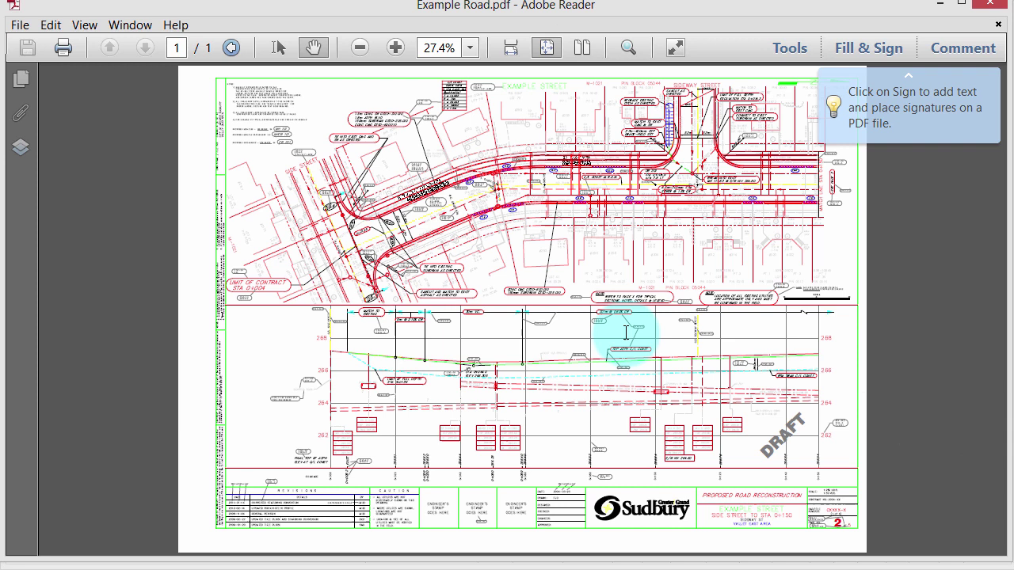
ctrl+scroll(628, 337, up, 5)
ctrl+scroll(626, 333, up, 2)
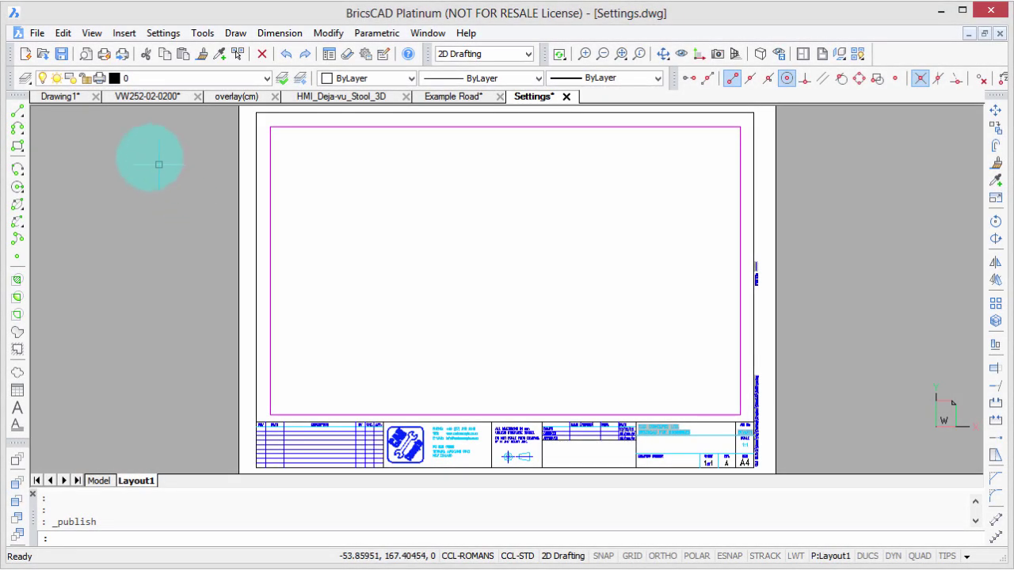
- Start Publish, inspect each listed sheet's settings, and set Publish to PDF
click(37, 32)
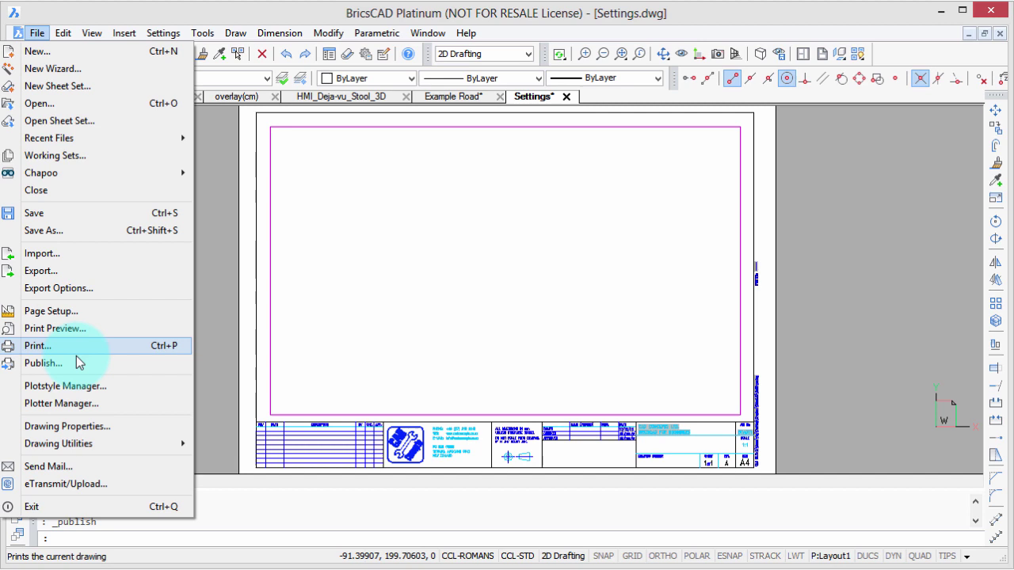
click(76, 361)
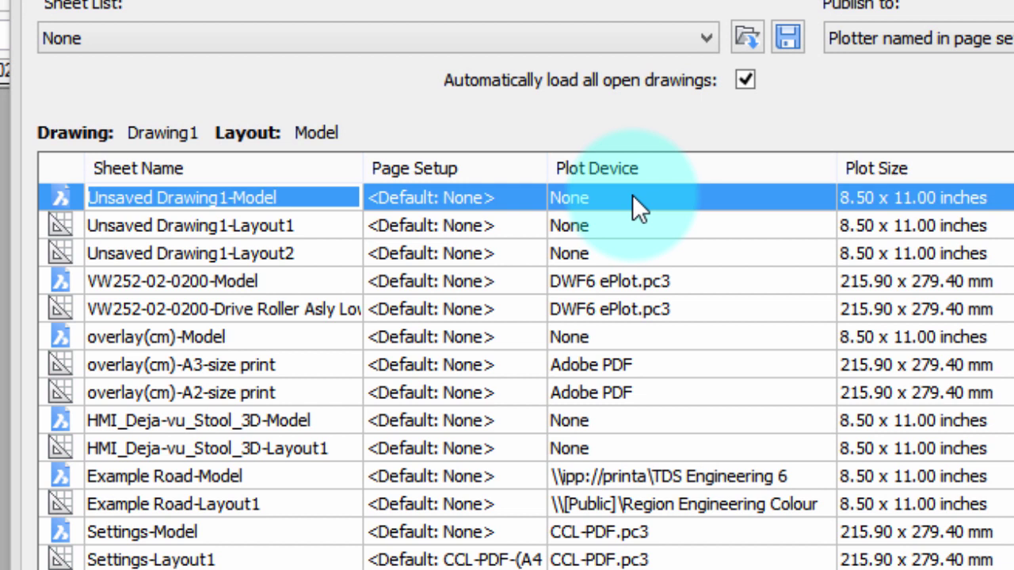
click(626, 282)
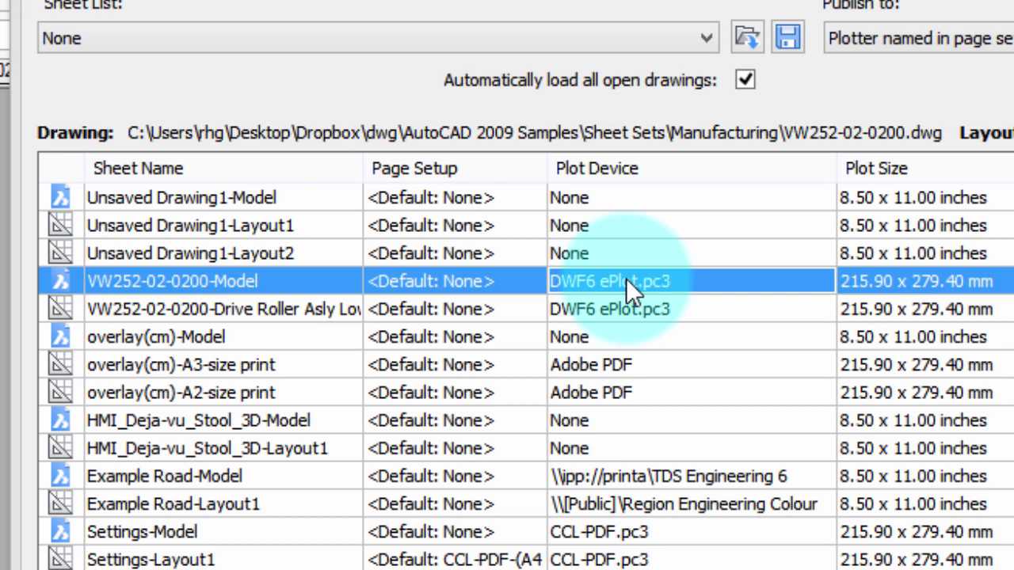
click(648, 366)
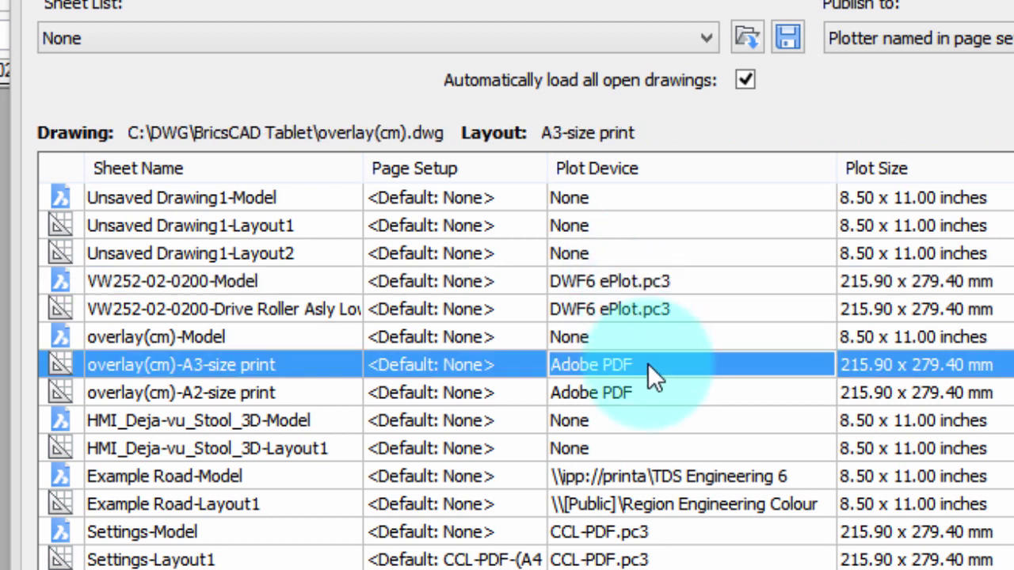
click(675, 470)
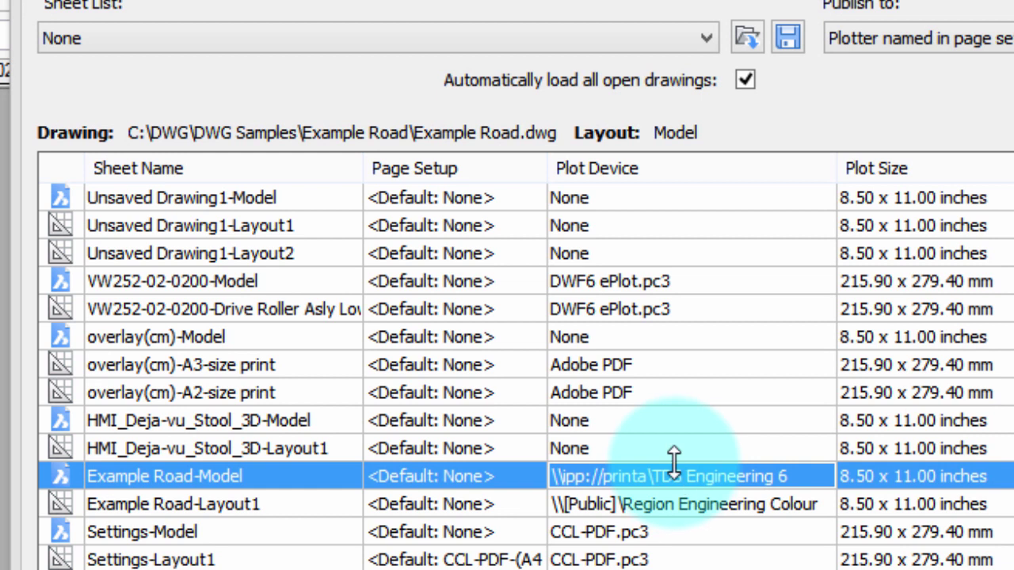
click(668, 531)
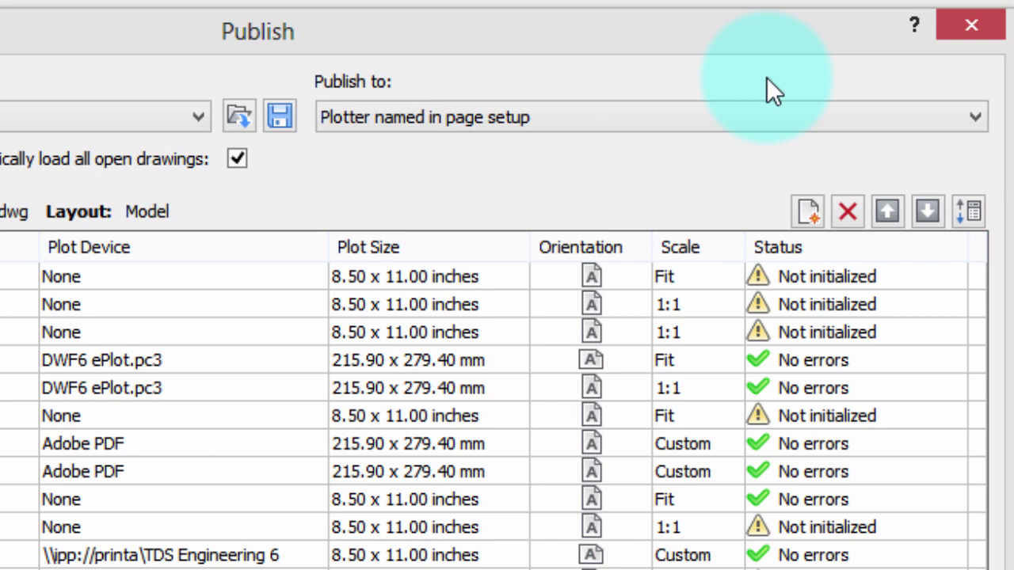
click(975, 119)
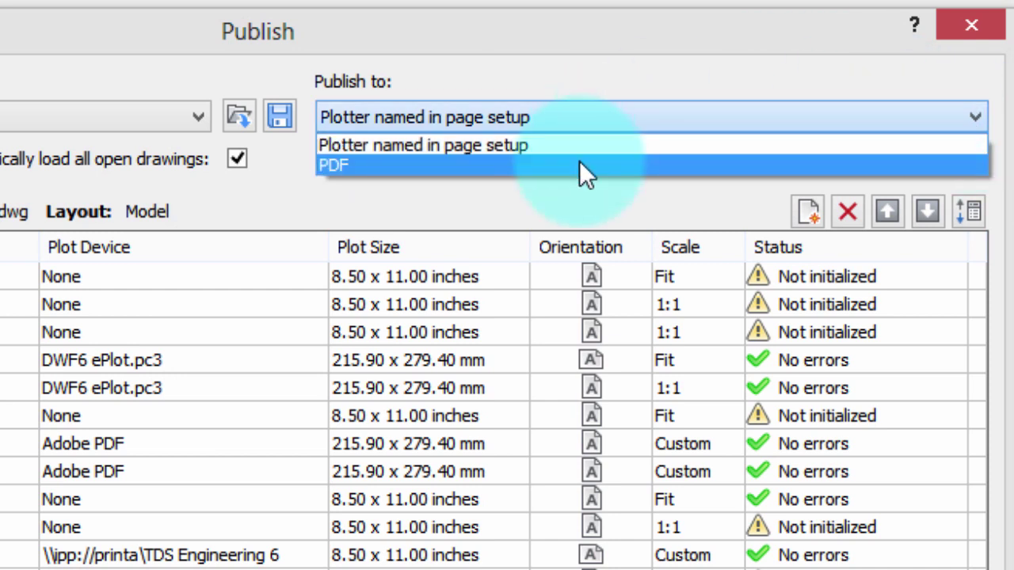
click(580, 163)
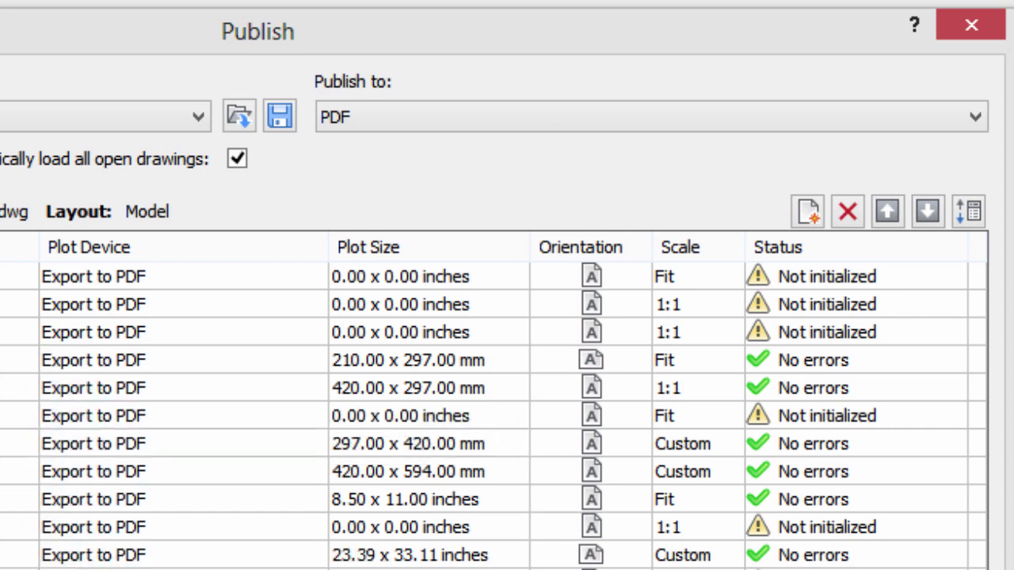
- Remove unwanted sheets, including Settings-Model and Example Road-Model, leaving nine sheets listed
click(94, 277)
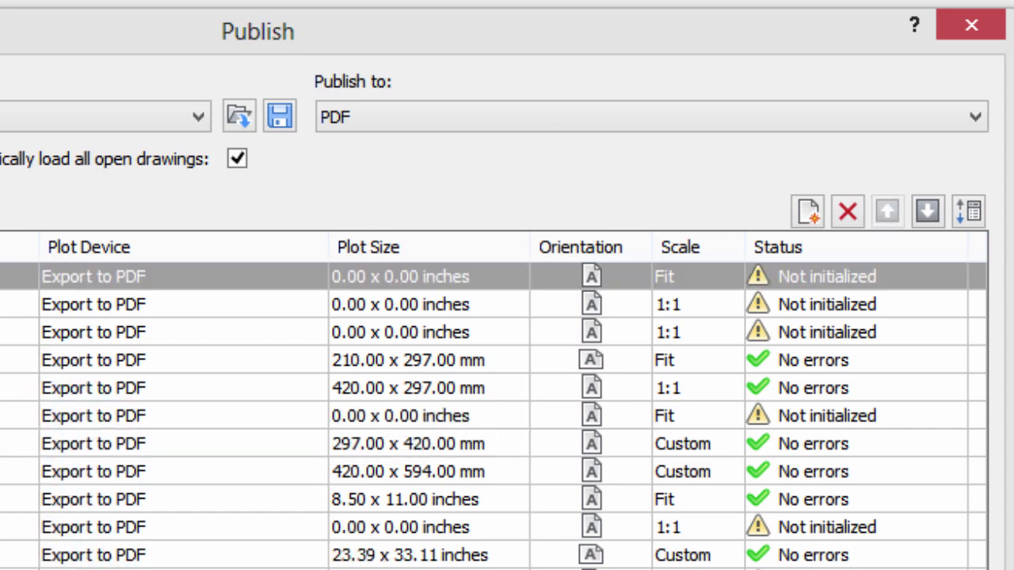
click(843, 212)
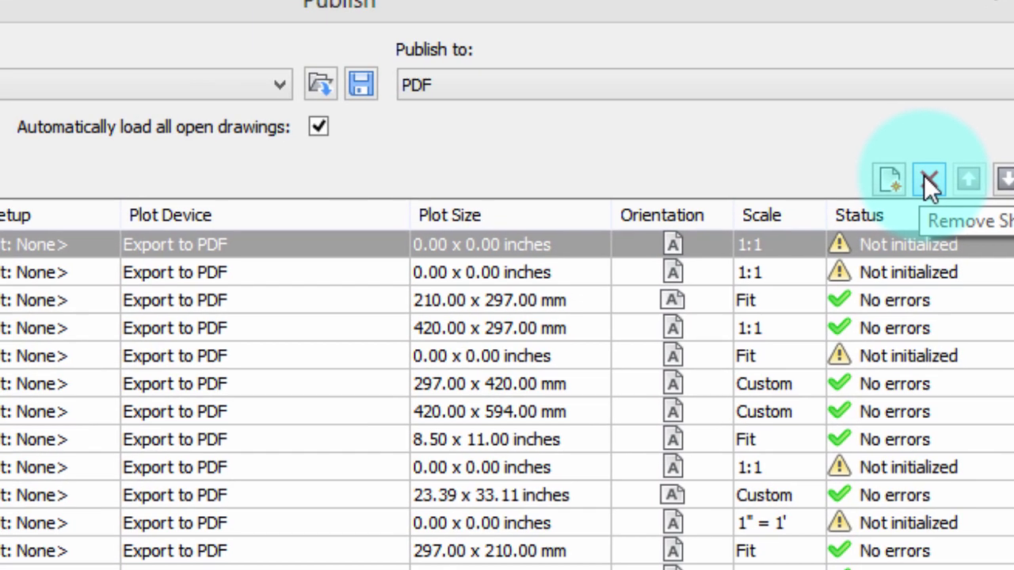
click(928, 181)
click(929, 180)
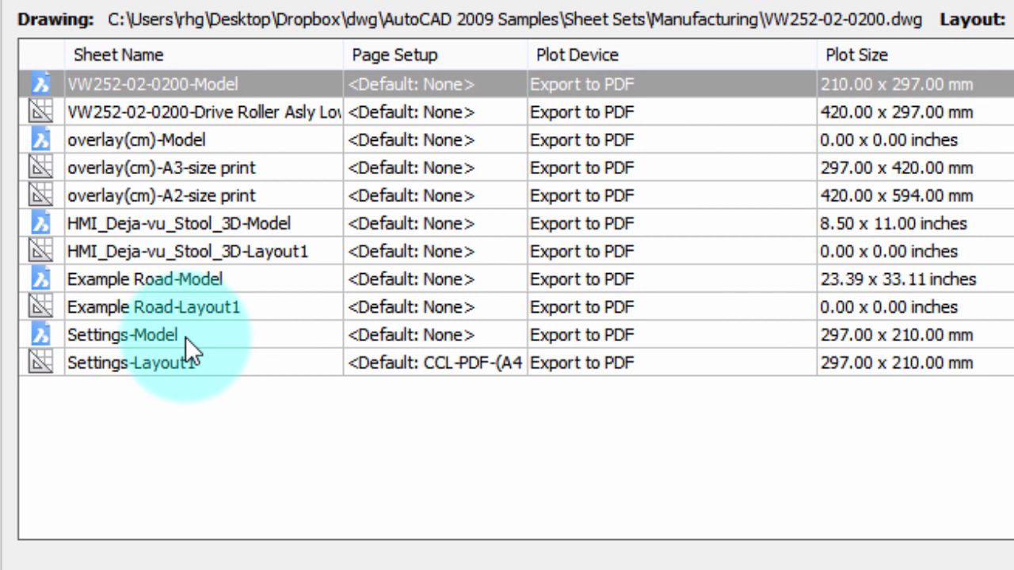
click(185, 337)
key(Delete)
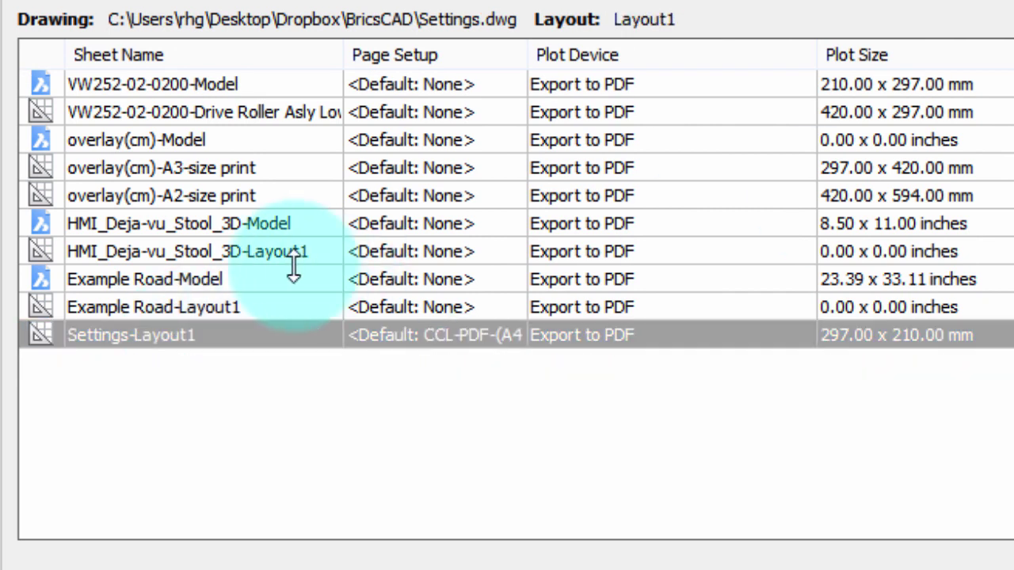
click(269, 305)
click(267, 277)
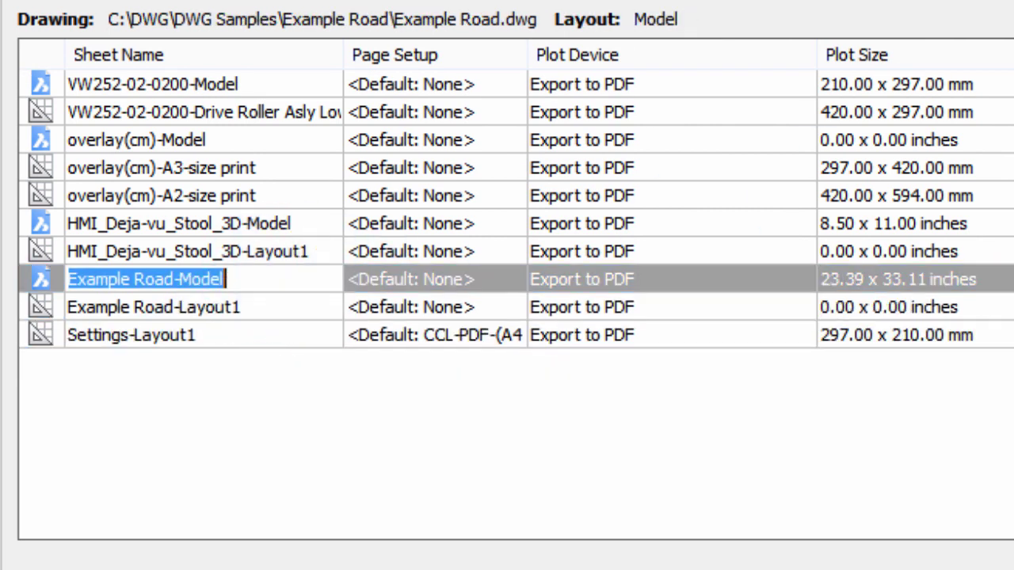
key(Delete)
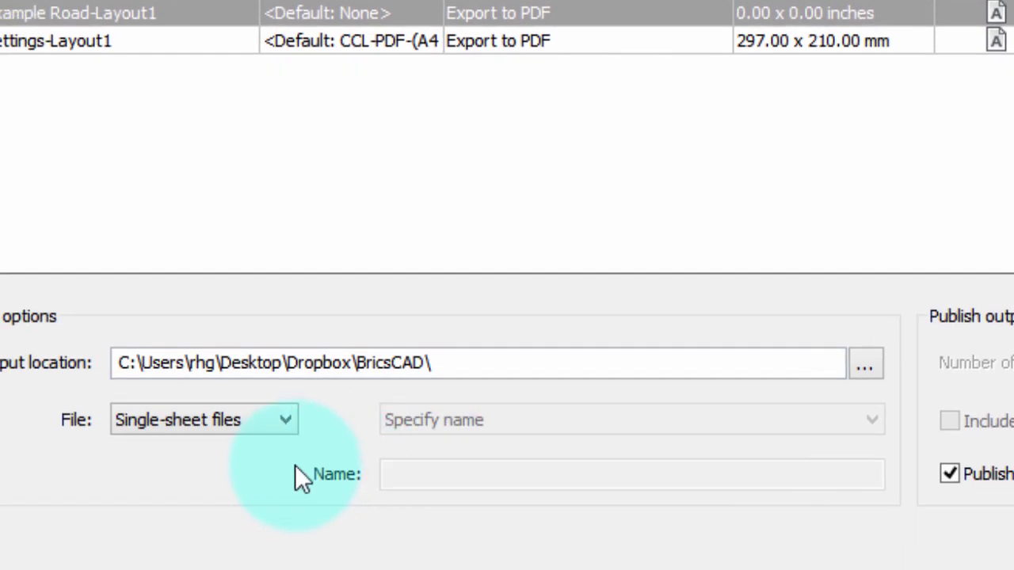
- Publish as one multi-sheet file with the Desktop folder as output location
click(290, 421)
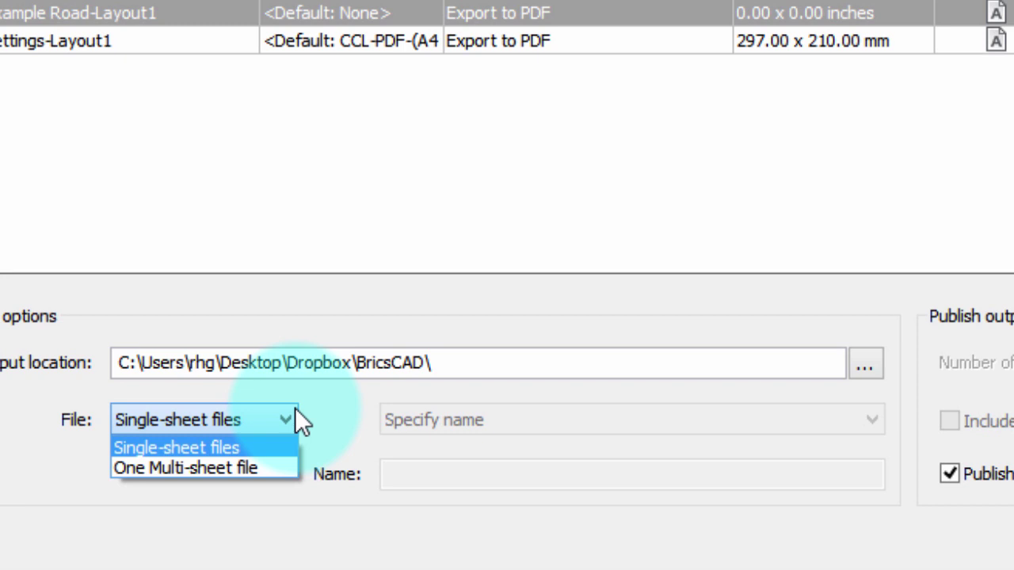
click(276, 466)
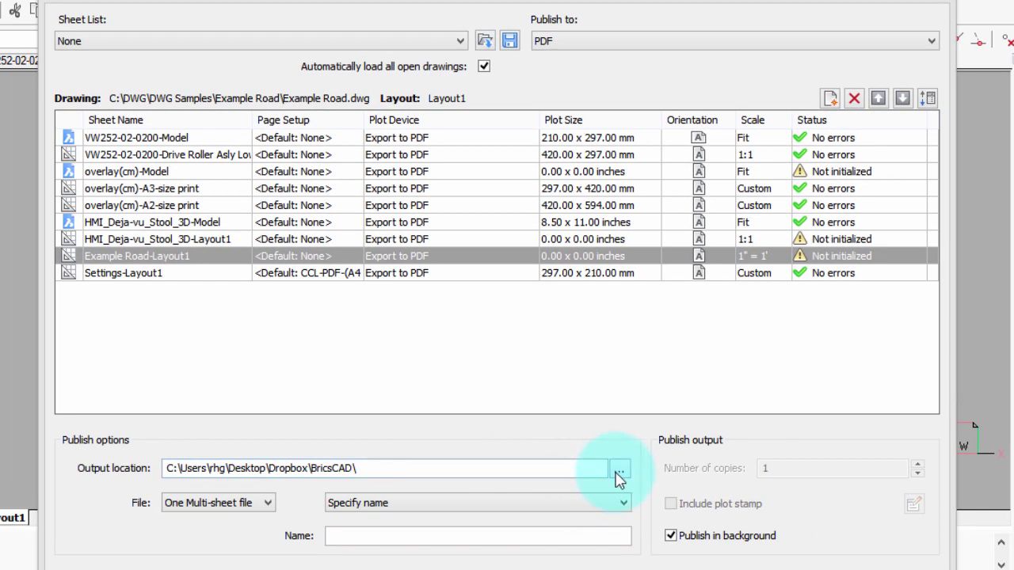
click(619, 476)
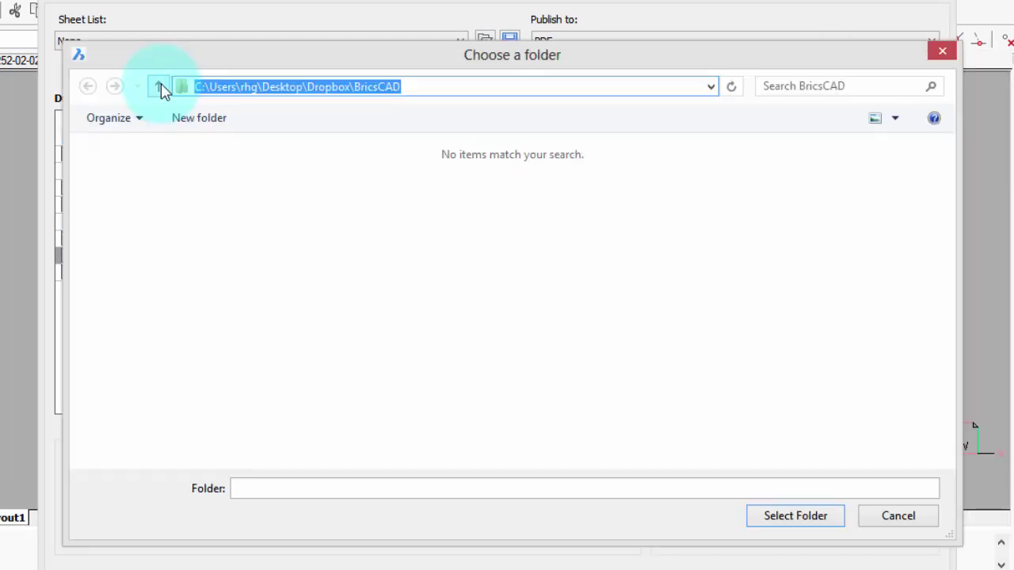
click(159, 87)
click(159, 87)
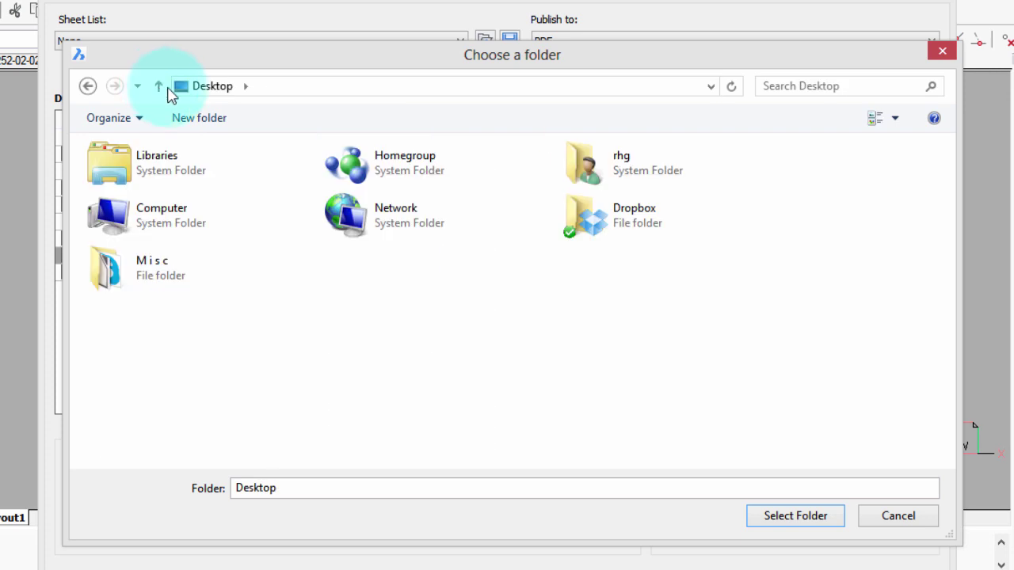
click(794, 519)
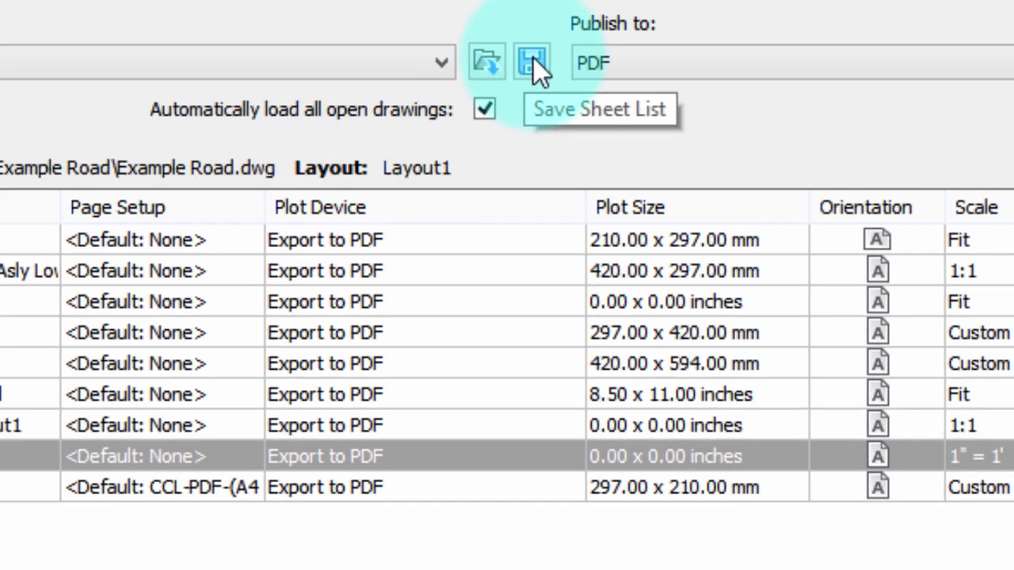
- Save the sheet list as shhets.dsd on the Desktop, then reload it replacing all sheets
click(513, 77)
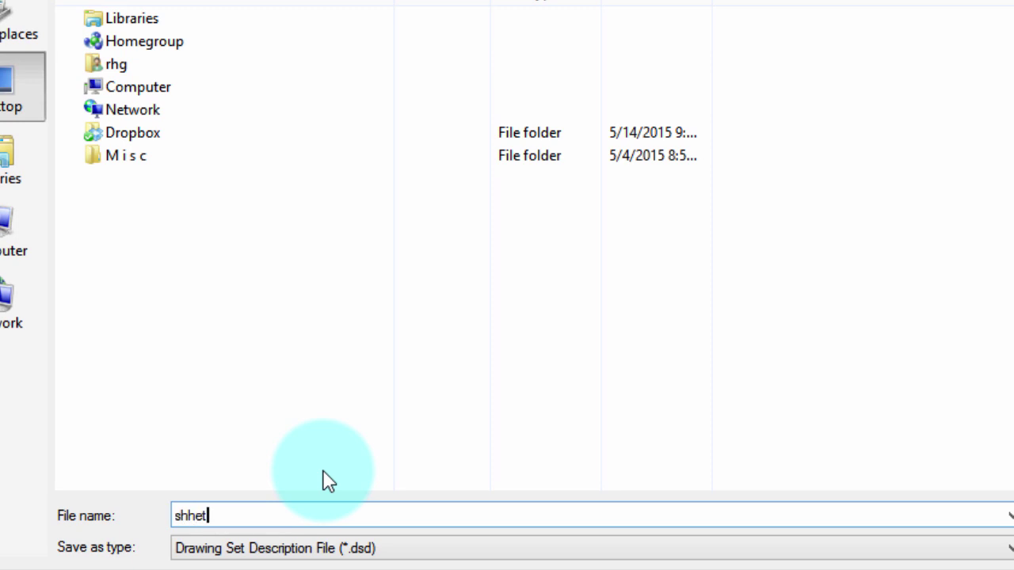
key(Return)
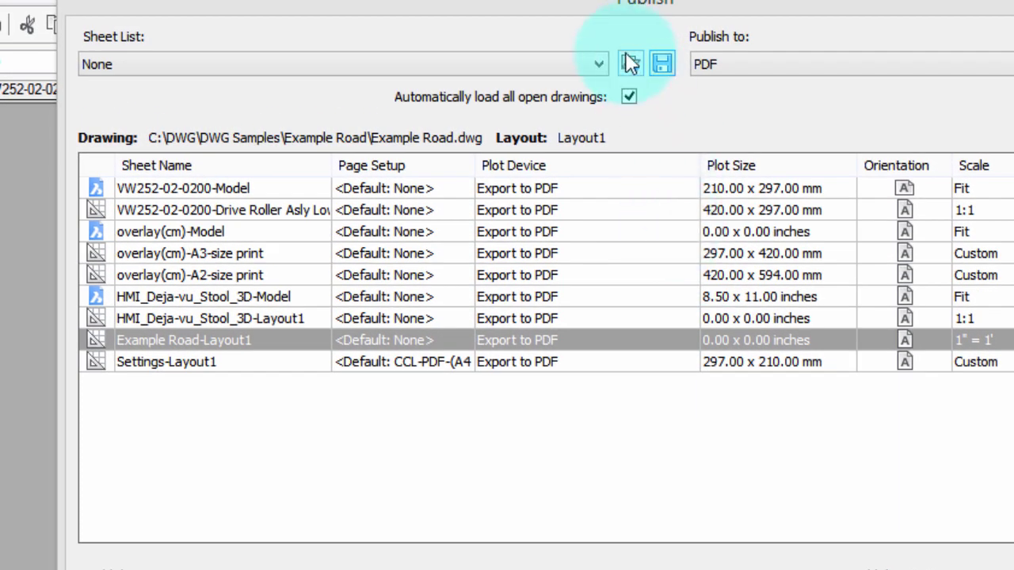
click(625, 58)
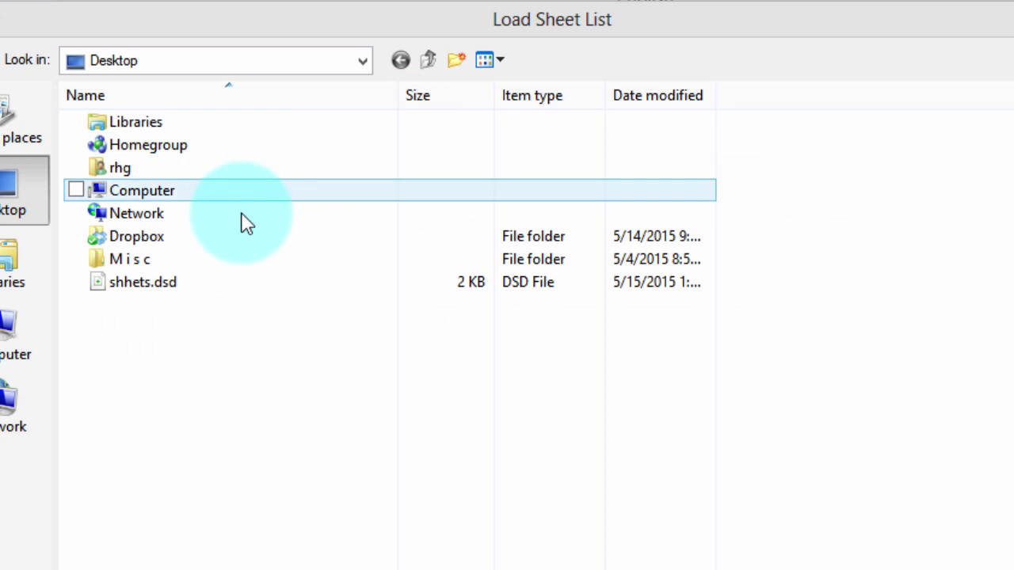
click(190, 287)
click(901, 565)
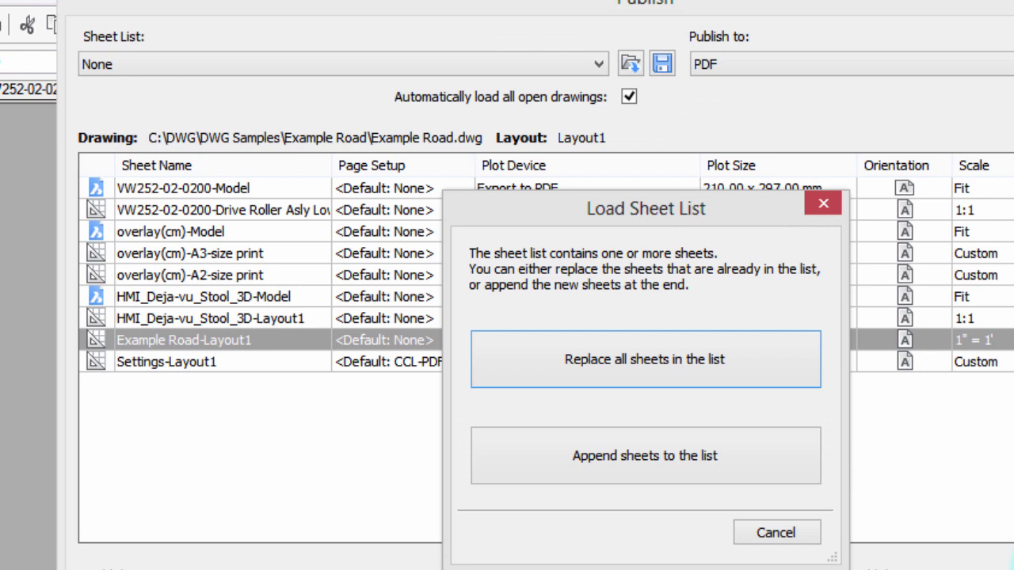
click(729, 374)
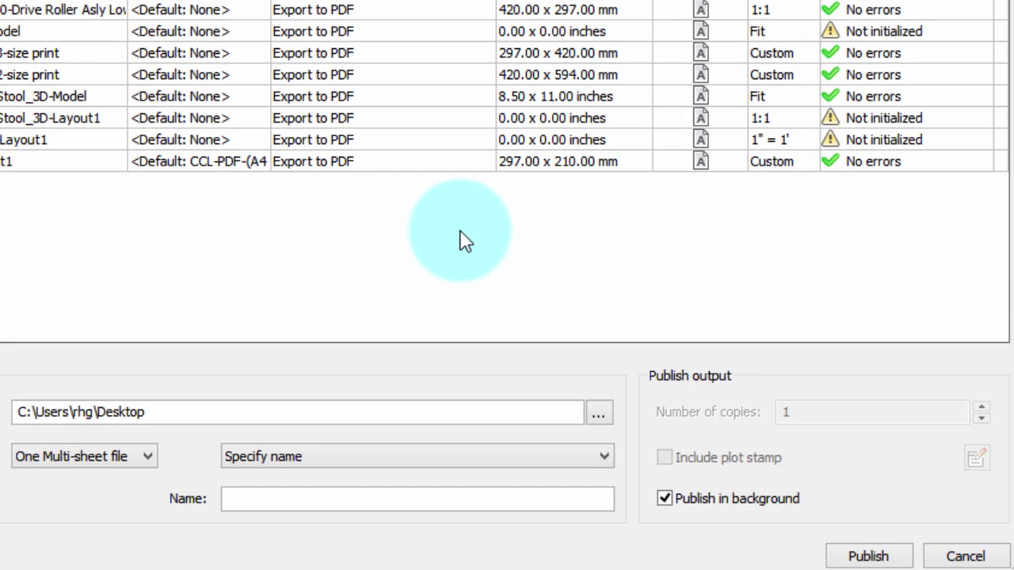
- Publish the nine sheets to PDF and select the resulting tutorial.pdf on the Desktop
click(878, 549)
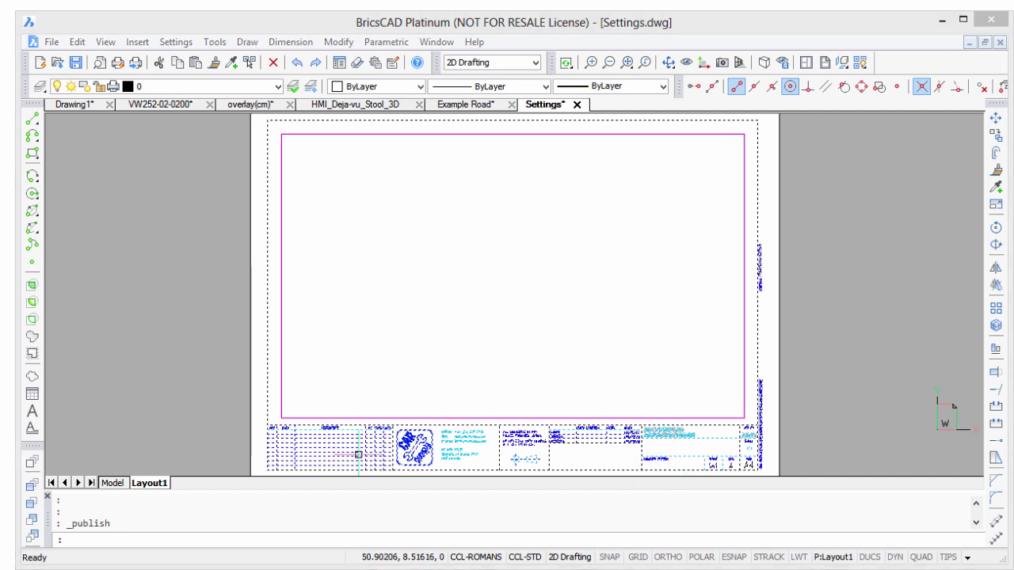
click(525, 432)
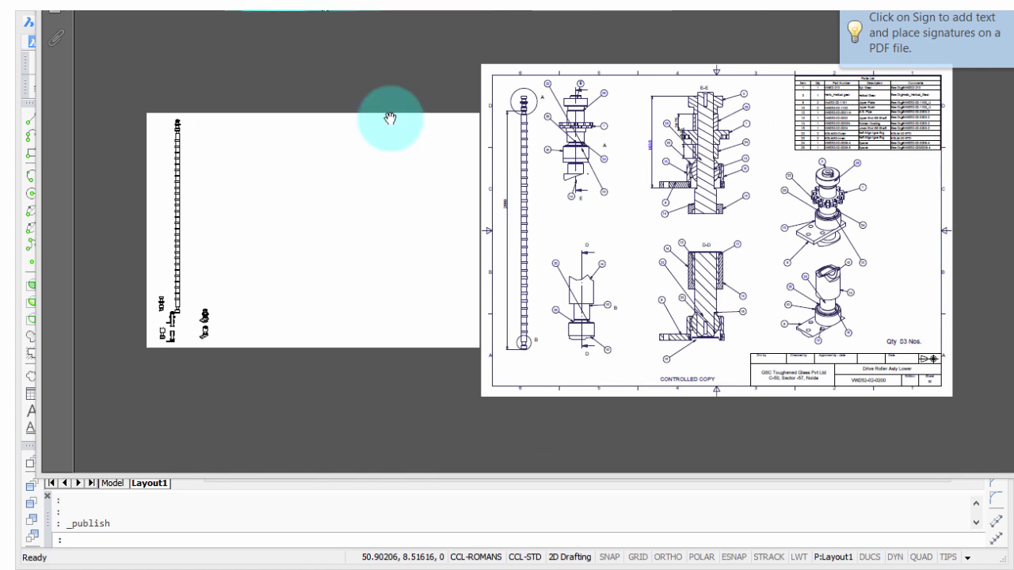
- Page through tutorial.pdf from the overlay sheet to the stool, road plan and A4 title-block sheets
click(204, 11)
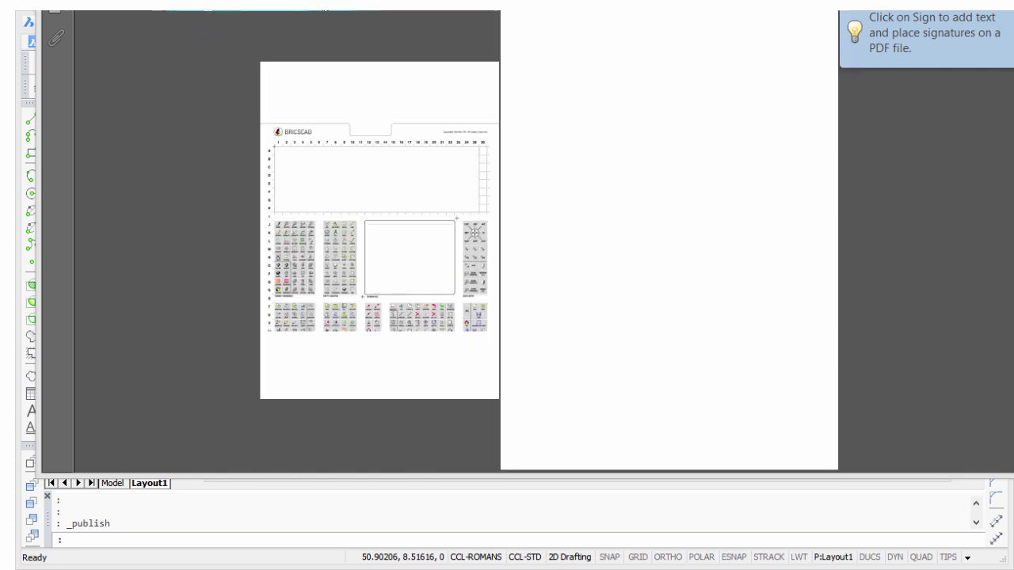
key(ctrl+Tab)
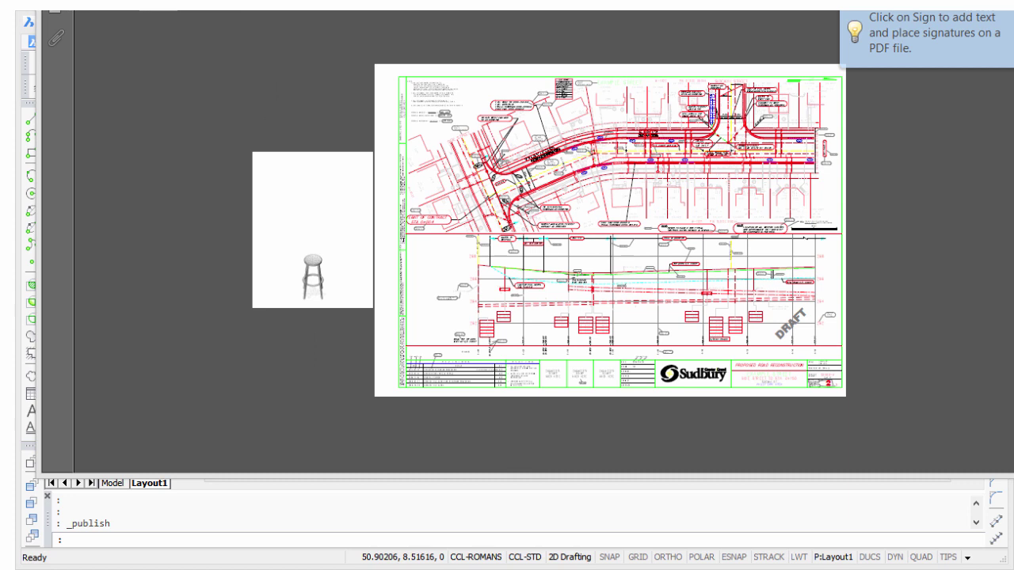
key(ctrl+Tab)
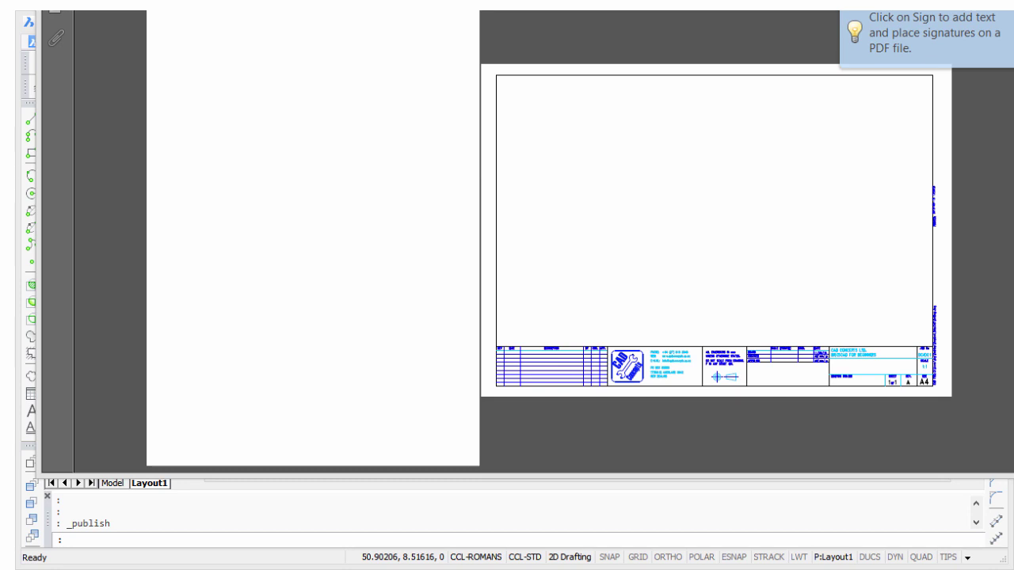